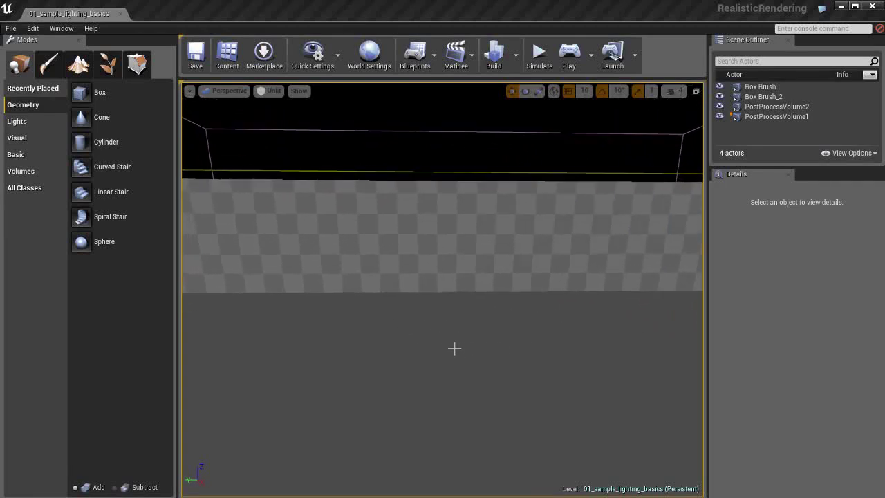
Preview the level in Lit view mode and return to Unlit mode.
{"action": "key", "text": "alt+4"}
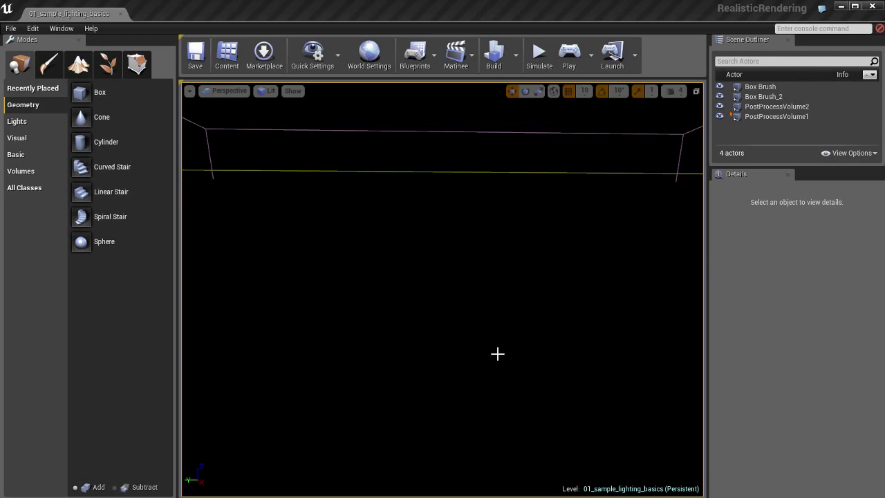
{"action": "key", "text": "alt+3"}
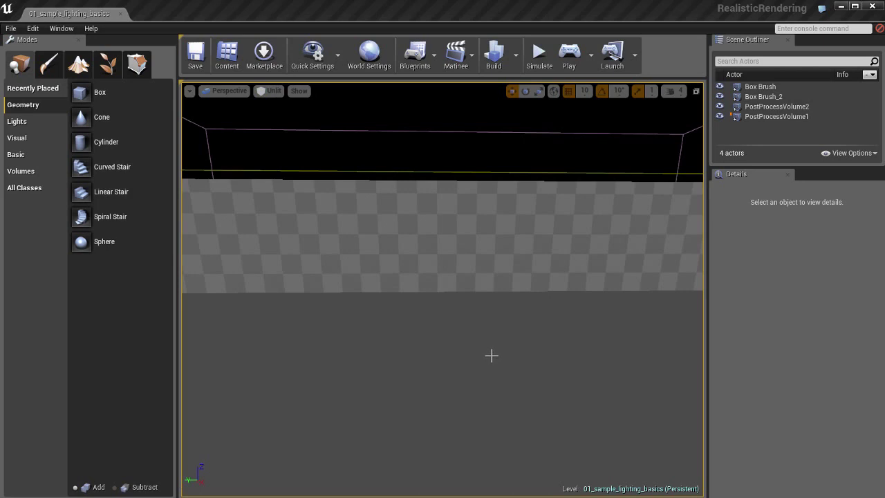
{"action": "key", "text": "w"}
{"action": "right_click_drag", "start_coordinate": [482, 330], "coordinate": [475, 364]}
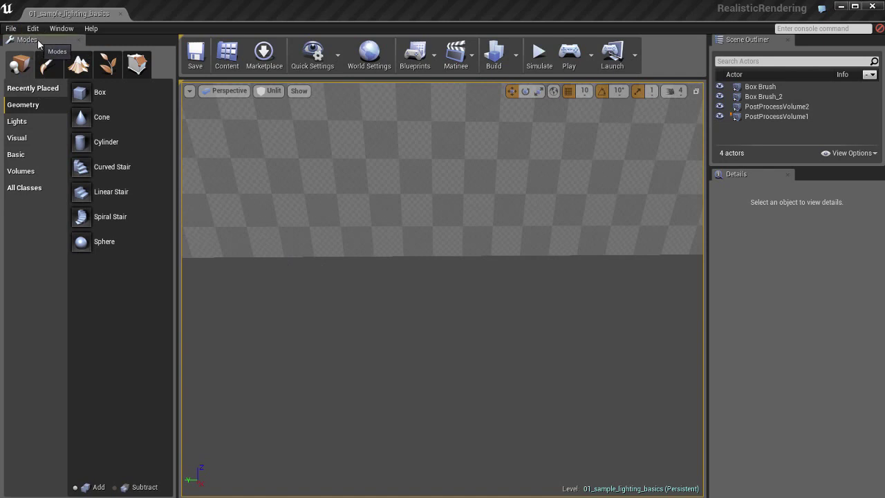
Place a point light on the floor in front of the checkered wall and raise it above the floor.
{"action": "left_click", "coordinate": [19, 121]}
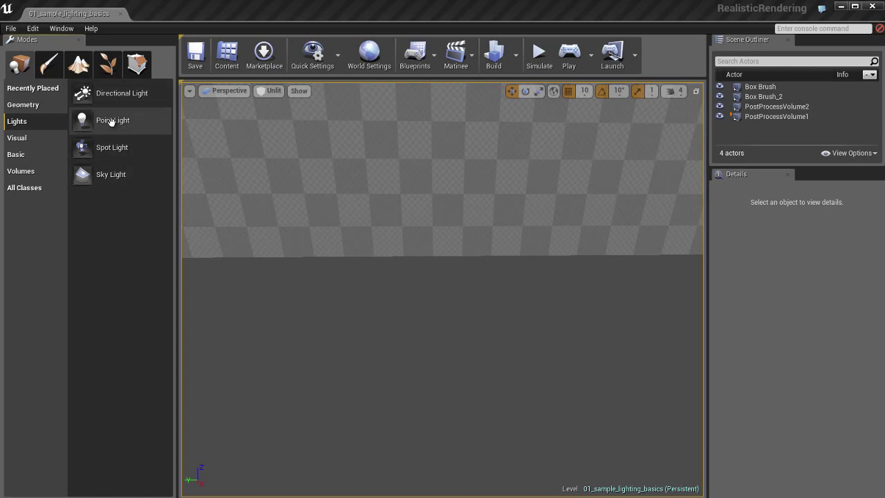
{"action": "left_click_drag", "start_coordinate": [101, 121], "coordinate": [419, 330]}
{"action": "left_click_drag", "start_coordinate": [534, 320], "coordinate": [532, 248], "text": "ctrl"}
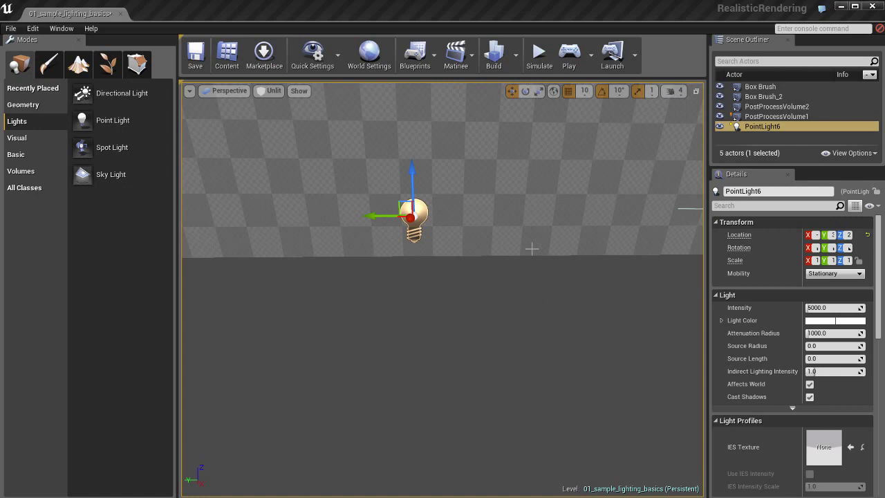
Adjust the point light's height above the floor in Lit view mode and delete the light.
{"action": "key", "text": "alt+4"}
{"action": "mouse_move", "coordinate": [524, 365]}
{"action": "right_mouse_down"}
{"action": "mouse_move", "coordinate": [521, 344]}
{"action": "mouse_move", "coordinate": [518, 361]}
{"action": "right_mouse_up"}
{"action": "left_click_drag", "start_coordinate": [519, 361], "coordinate": [519, 314]}
{"action": "mouse_move", "coordinate": [519, 314]}
{"action": "right_mouse_down"}
{"action": "mouse_move", "coordinate": [519, 328]}
{"action": "mouse_move", "coordinate": [520, 312]}
{"action": "right_mouse_up"}
{"action": "left_click_drag", "start_coordinate": [519, 312], "coordinate": [515, 284], "text": "ctrl"}
{"action": "middle_click_drag", "start_coordinate": [515, 288], "coordinate": [513, 356]}
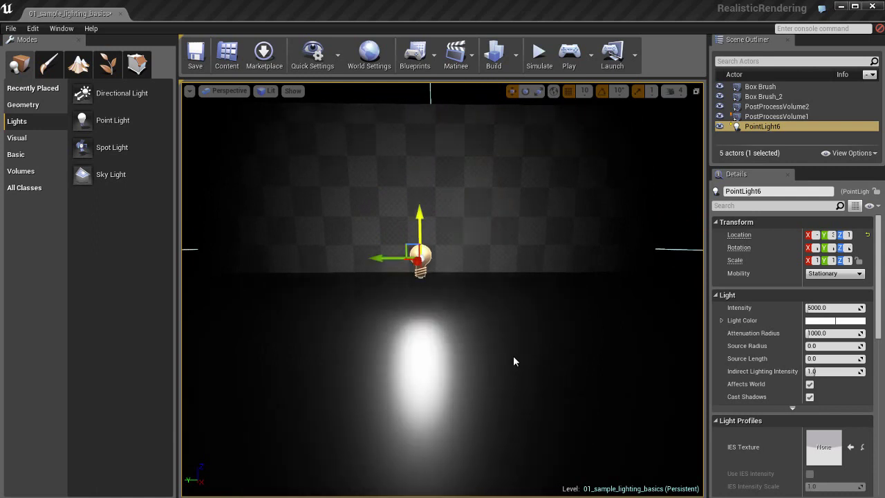
{"action": "key", "text": "Delete"}
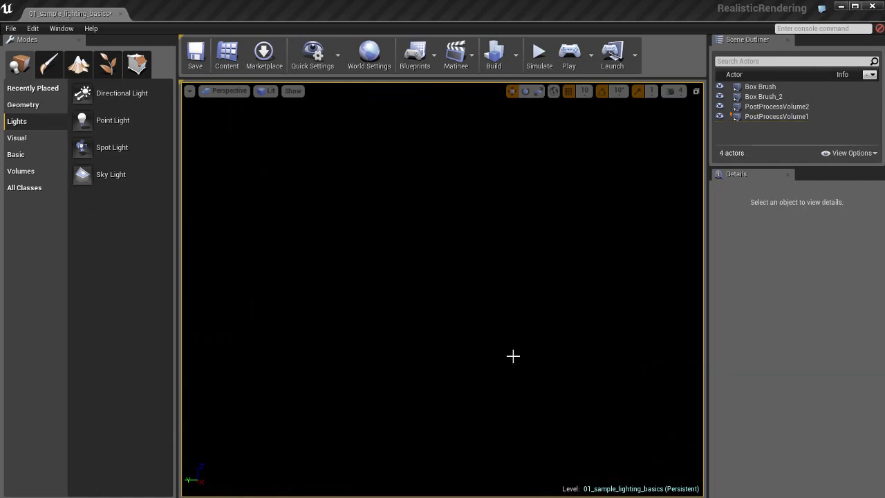
Place a new point light on the floor in Unlit mode and raise it above the floor in Lit mode.
{"action": "key", "text": "alt+3"}
{"action": "right_click", "coordinate": [446, 312]}
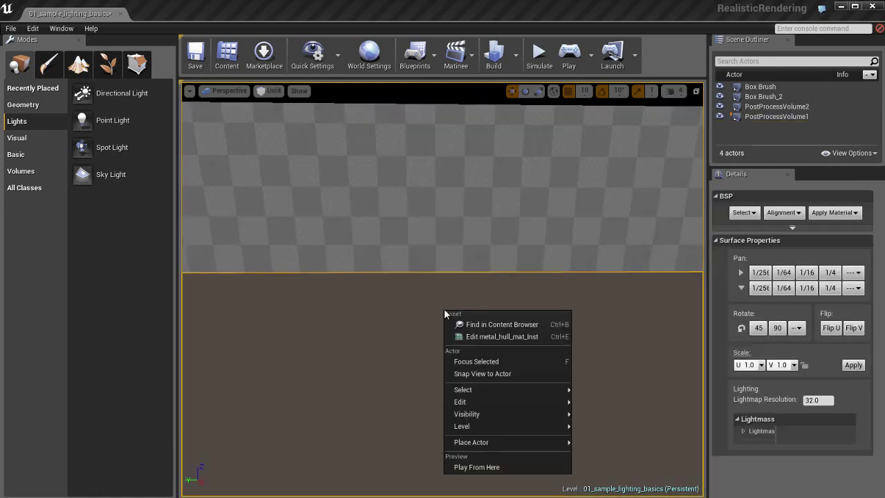
{"action": "mouse_move", "coordinate": [512, 418]}
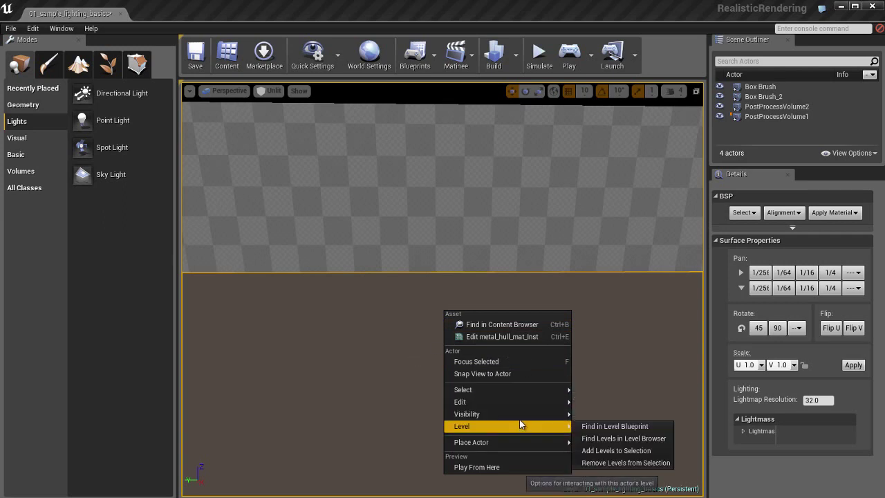
{"action": "mouse_move", "coordinate": [518, 446]}
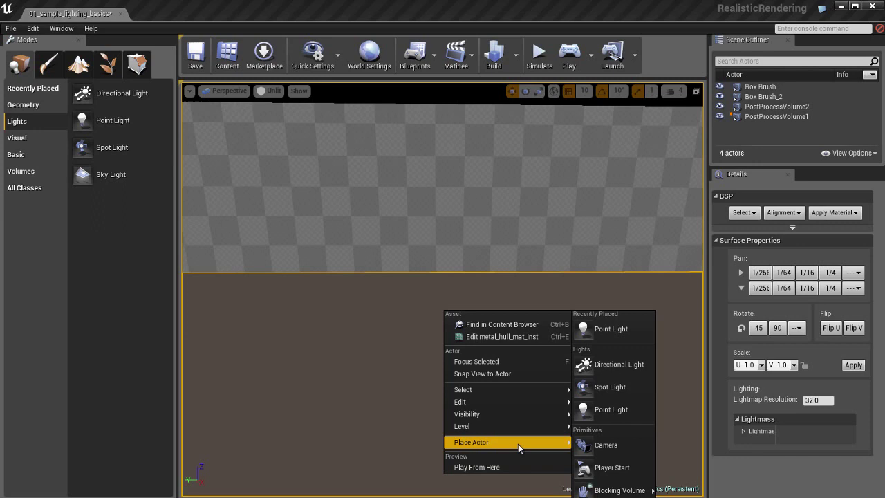
{"action": "left_click", "coordinate": [618, 411]}
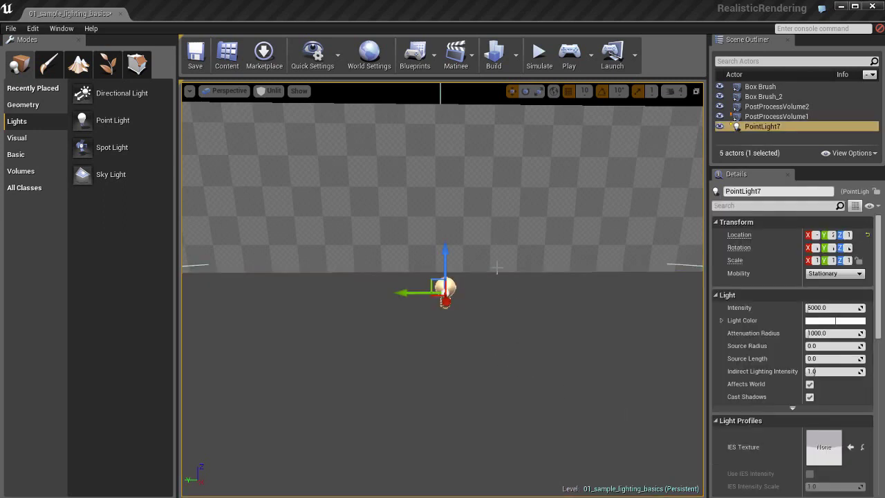
{"action": "key", "text": "alt+4"}
{"action": "left_click_drag", "start_coordinate": [535, 340], "coordinate": [533, 275], "text": "ctrl"}
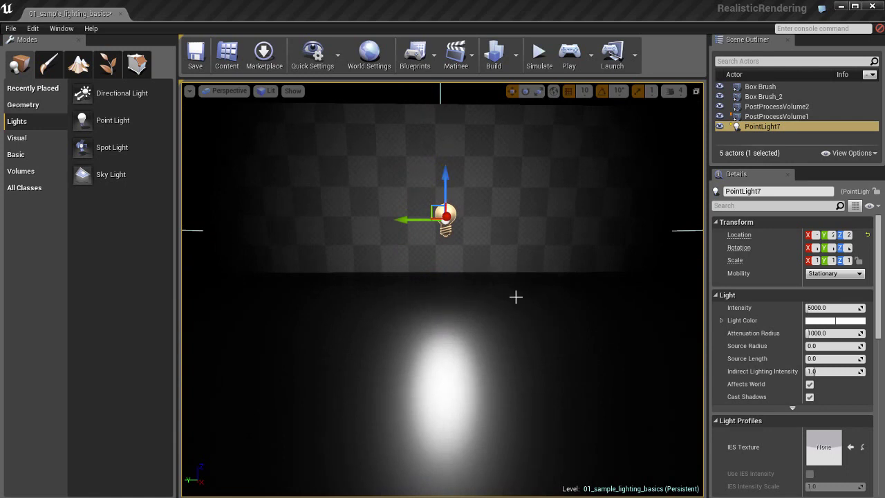
Examine the point light's attenuation sphere and how its light falls on the wall and floor.
{"action": "right_click_drag", "start_coordinate": [471, 301], "coordinate": [500, 330]}
{"action": "left_click_drag", "start_coordinate": [513, 304], "coordinate": [517, 297], "text": "alt"}
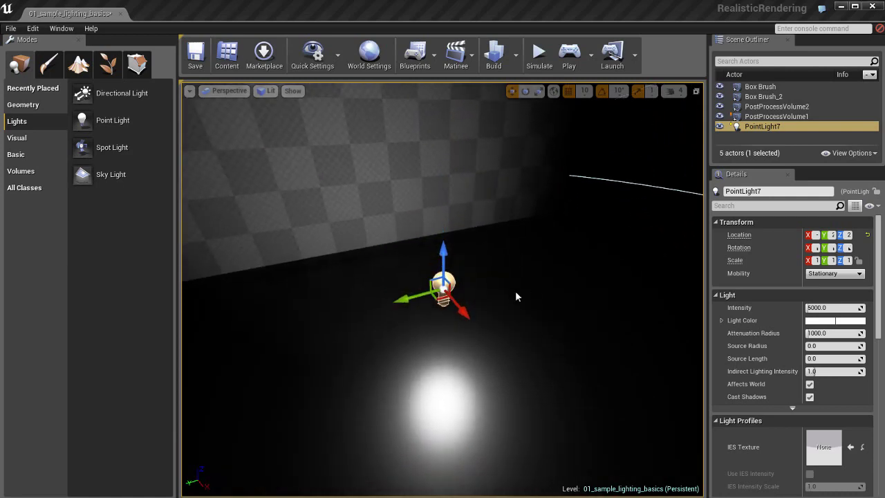
{"action": "right_click_drag", "start_coordinate": [517, 296], "coordinate": [450, 297], "text": "alt"}
{"action": "scroll", "coordinate": [491, 297], "scroll_direction": "down", "scroll_amount": 3}
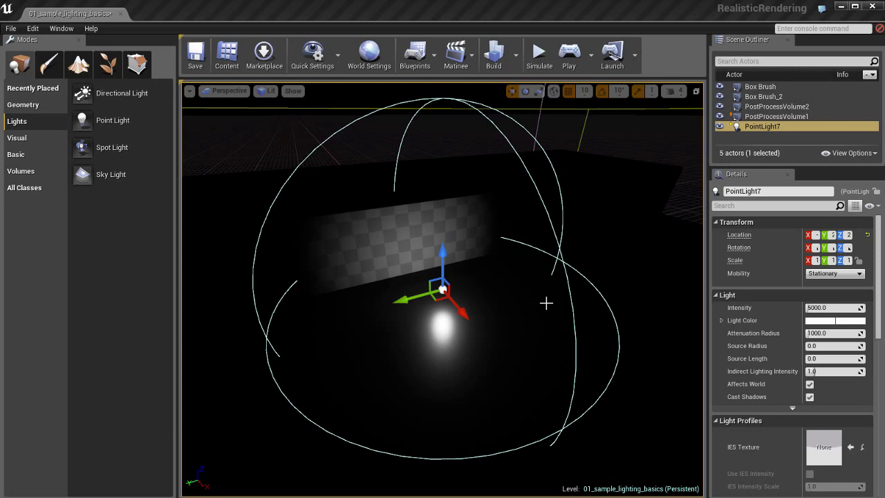
{"action": "mouse_move", "coordinate": [532, 281]}
{"action": "left_mouse_down", "text": "alt"}
{"action": "mouse_move", "coordinate": [531, 289]}
{"action": "mouse_move", "coordinate": [585, 306]}
{"action": "mouse_move", "coordinate": [564, 293]}
{"action": "mouse_move", "coordinate": [561, 276]}
{"action": "mouse_move", "coordinate": [542, 294]}
{"action": "left_mouse_up", "text": "alt"}
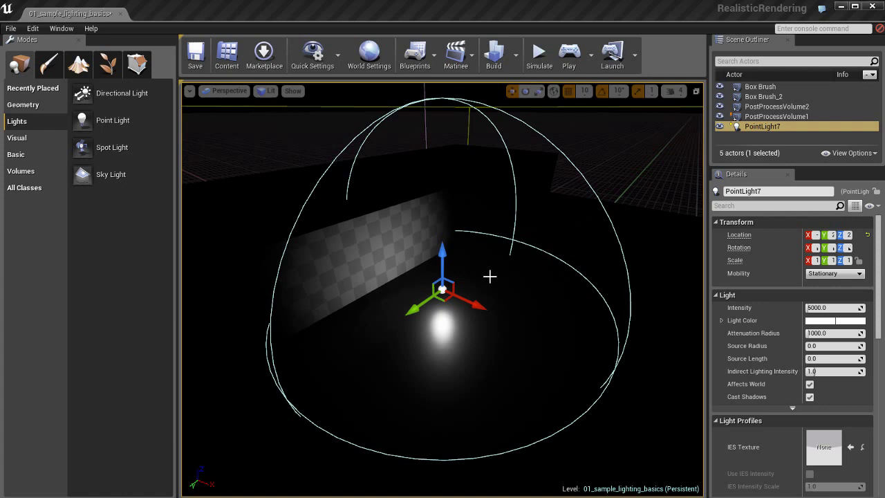
{"action": "right_click_drag", "start_coordinate": [489, 276], "coordinate": [680, 287], "text": "alt"}
{"action": "right_click_drag", "start_coordinate": [456, 281], "coordinate": [716, 282], "text": "alt"}
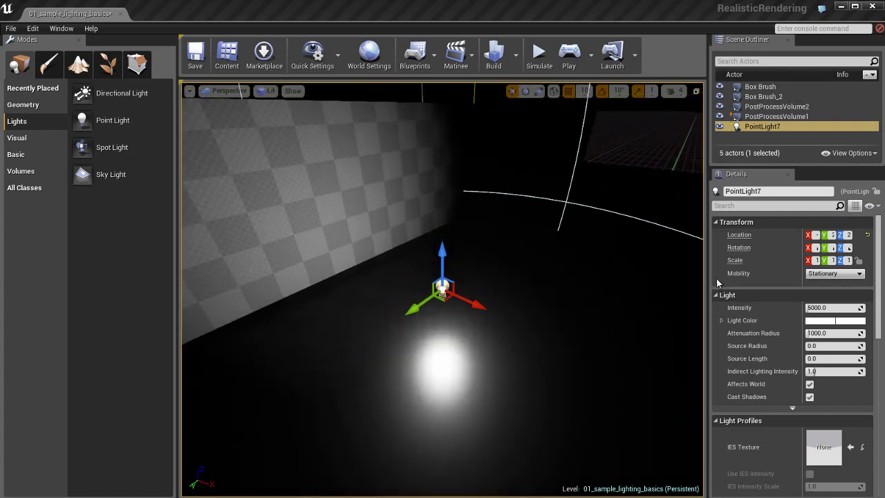
{"action": "scroll", "coordinate": [609, 270], "scroll_direction": "down", "scroll_amount": 3}
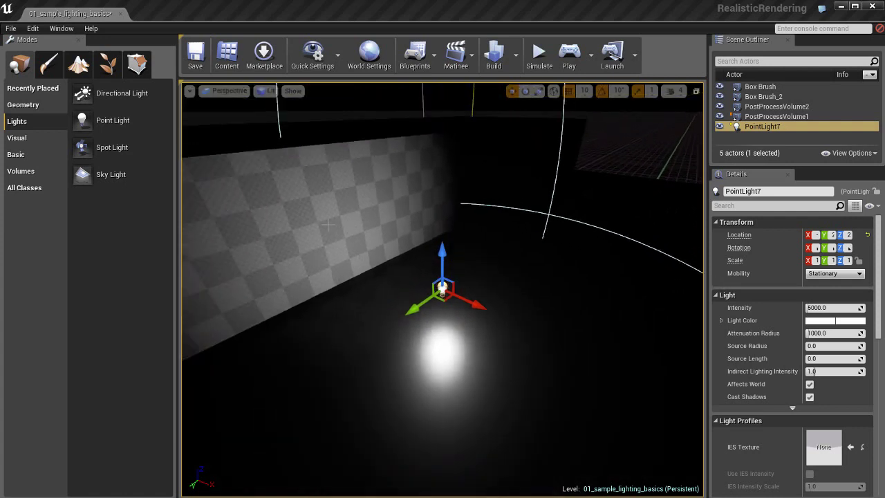
Move the point light slightly along the X axis toward the checkered wall.
{"action": "left_click_drag", "start_coordinate": [328, 224], "coordinate": [356, 233], "text": "alt"}
{"action": "middle_click_drag", "start_coordinate": [355, 233], "coordinate": [344, 237], "text": "alt"}
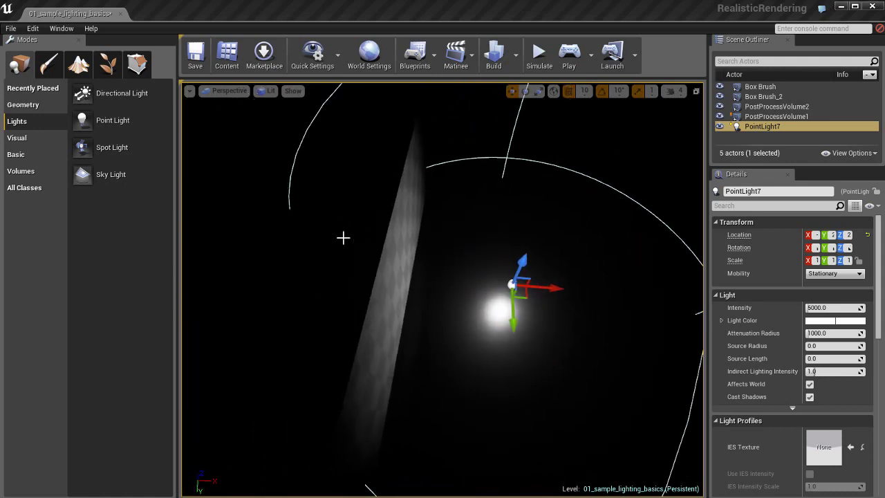
{"action": "key", "text": "Right"}
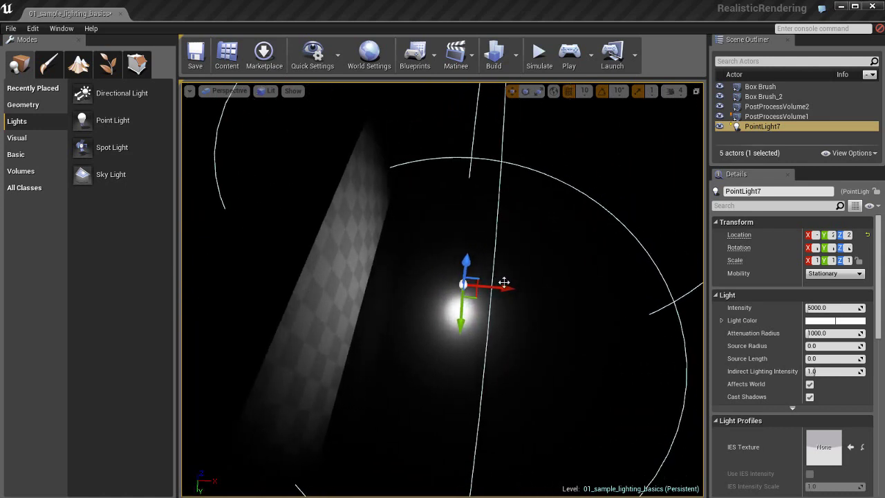
{"action": "left_click_drag", "start_coordinate": [501, 287], "coordinate": [480, 288]}
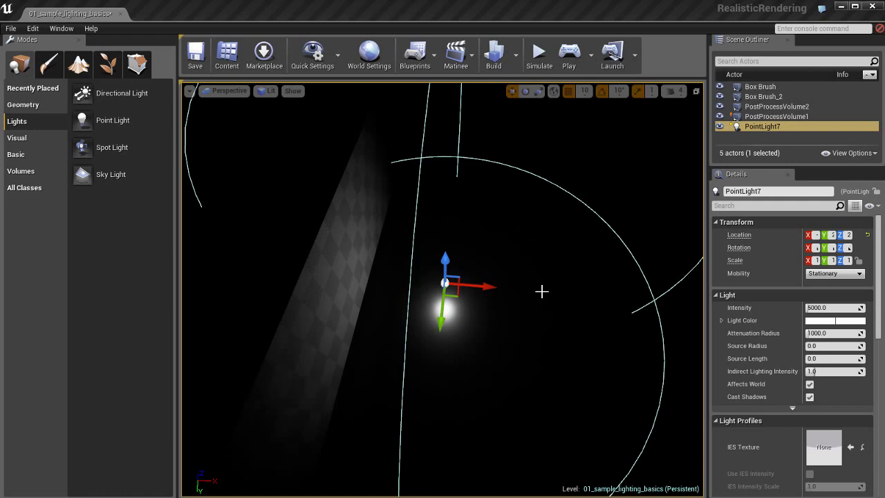
Scale the point light's attenuation radius down to about 654 and turn off scale snapping.
{"action": "key", "text": "f"}
{"action": "mouse_move", "coordinate": [584, 316]}
{"action": "left_mouse_down", "text": "alt"}
{"action": "mouse_move", "coordinate": [504, 261]}
{"action": "mouse_move", "coordinate": [580, 321]}
{"action": "left_mouse_up", "text": "alt"}
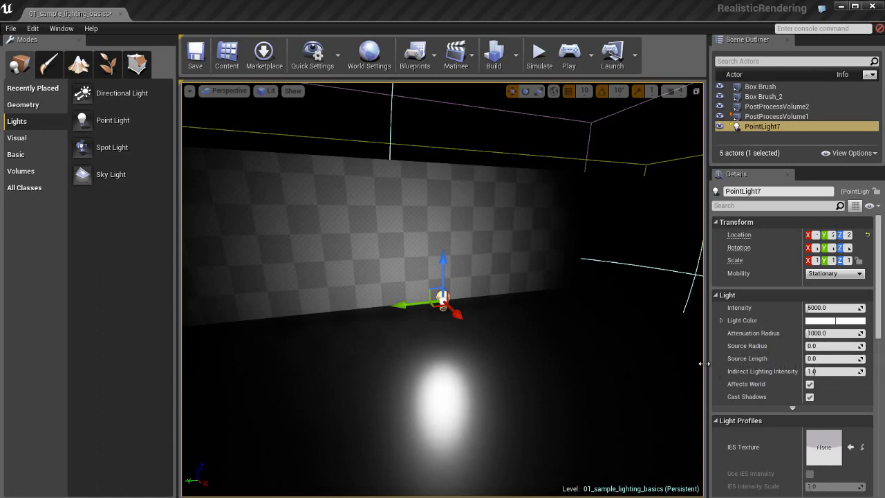
{"action": "left_click_drag", "start_coordinate": [519, 369], "coordinate": [520, 359], "text": "alt"}
{"action": "scroll", "coordinate": [520, 360], "scroll_direction": "down", "scroll_amount": 5}
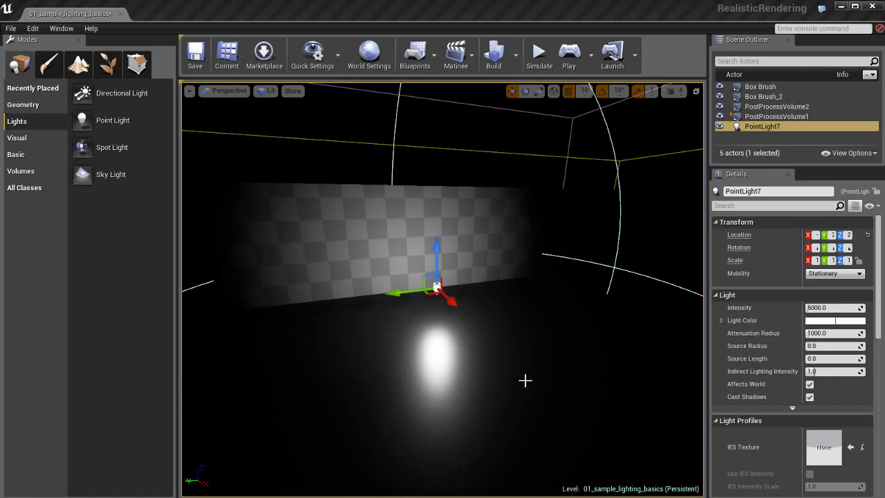
{"action": "right_click_drag", "start_coordinate": [522, 360], "coordinate": [524, 344]}
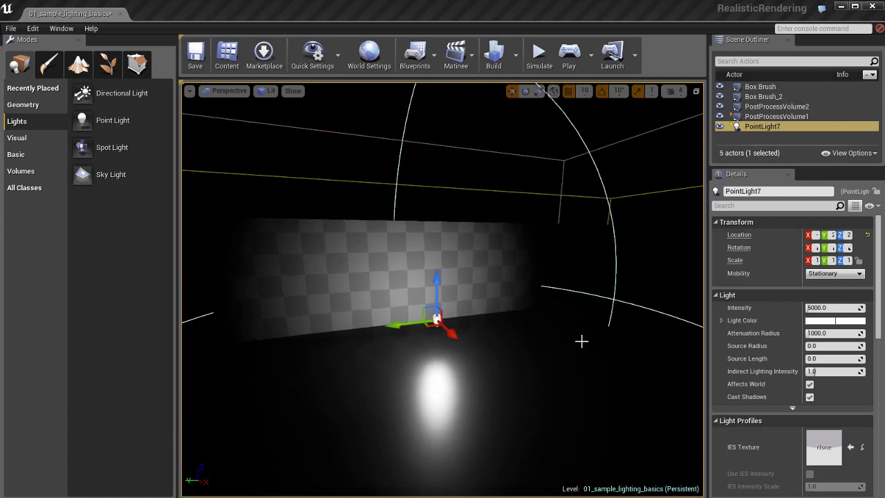
{"action": "right_click_drag", "start_coordinate": [581, 341], "coordinate": [547, 318]}
{"action": "key", "text": "r"}
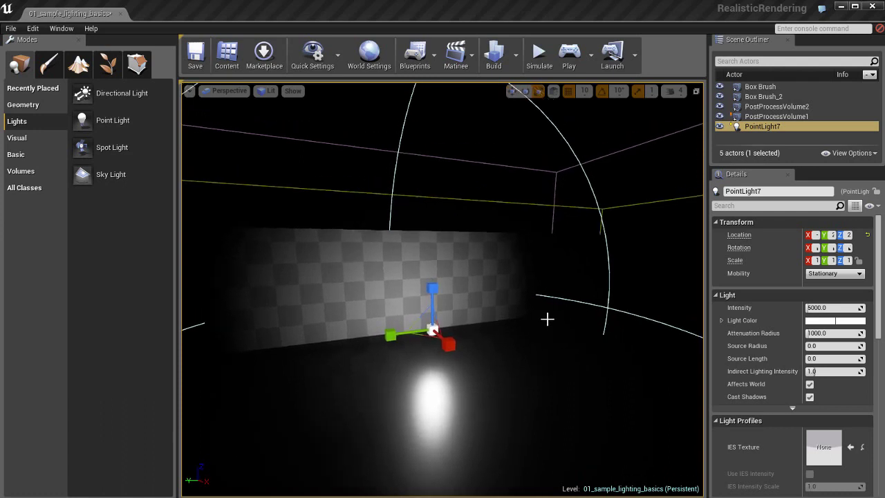
{"action": "left_click_drag", "start_coordinate": [549, 292], "coordinate": [468, 293]}
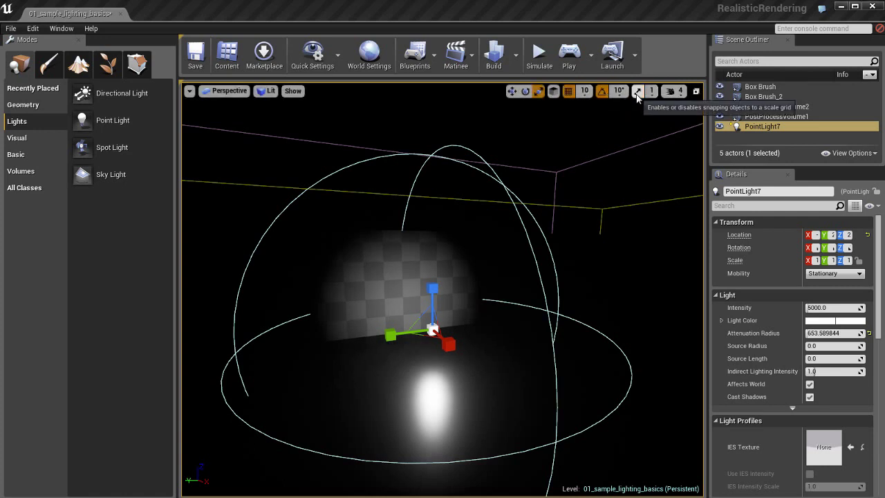
Scale the point light's attenuation radius up to about 1024 and return to the Move tool.
{"action": "left_click_drag", "start_coordinate": [553, 267], "coordinate": [583, 270]}
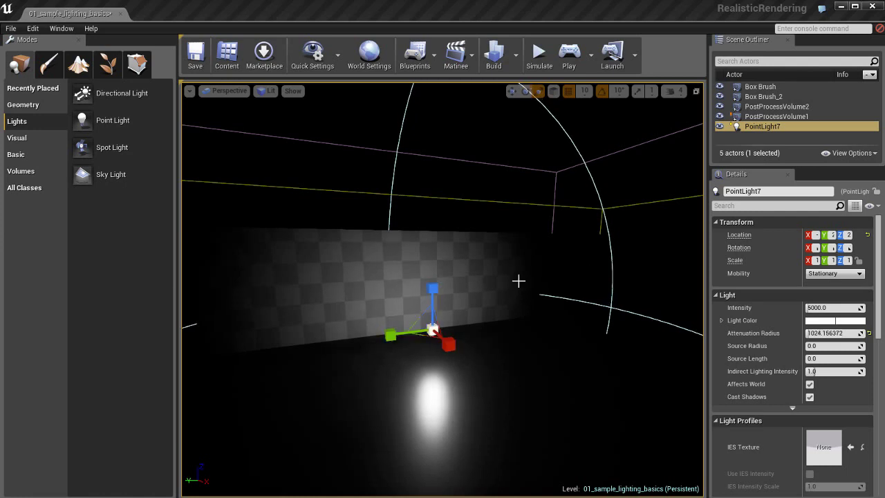
{"action": "key", "text": "w"}
{"action": "right_click_drag", "start_coordinate": [497, 282], "coordinate": [526, 320]}
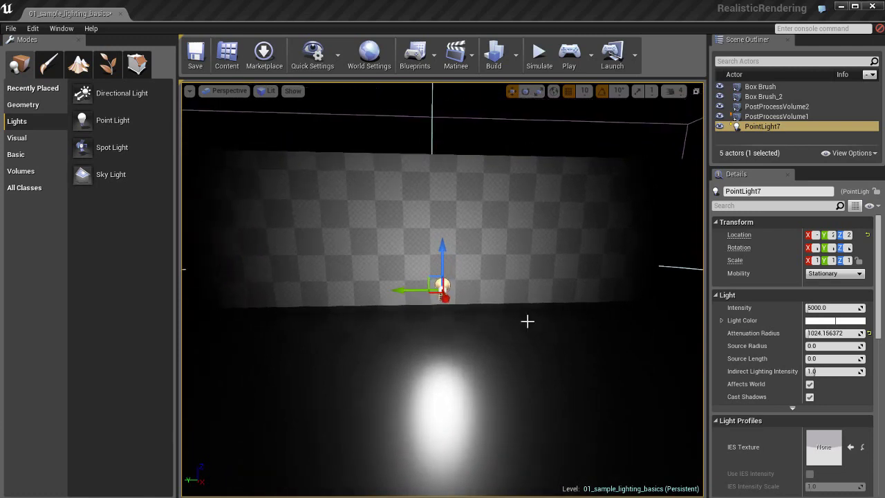
Set the point light's intensity to 1000.
{"action": "left_click", "coordinate": [835, 307]}
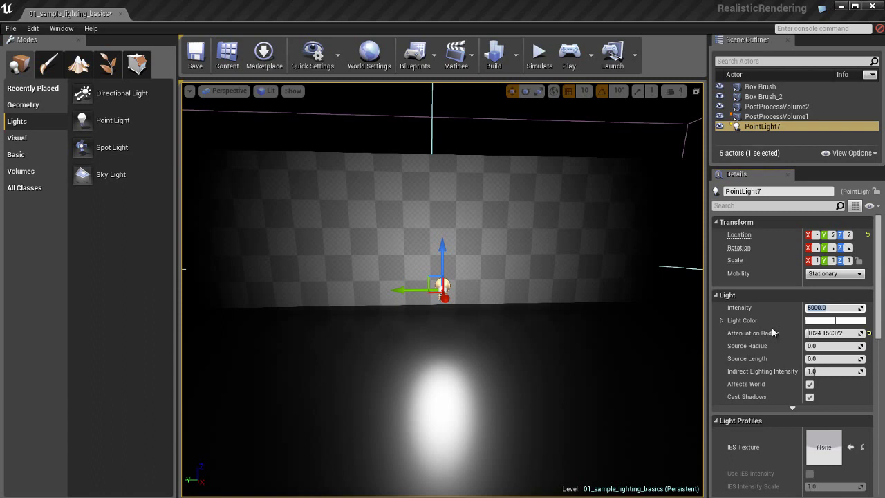
{"action": "type", "text": "1000"}
{"action": "key", "text": "Return"}
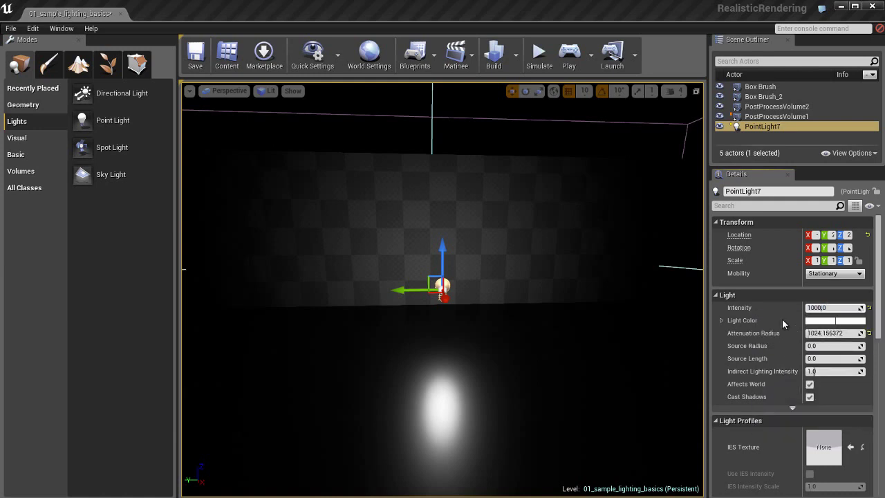
Set the point light's intensity to 5000.
{"action": "mouse_move", "coordinate": [833, 307]}
{"action": "left_mouse_down"}
{"action": "mouse_move", "coordinate": [825, 308]}
{"action": "mouse_move", "coordinate": [845, 309]}
{"action": "mouse_move", "coordinate": [819, 309]}
{"action": "mouse_move", "coordinate": [833, 312]}
{"action": "left_mouse_up"}
{"action": "left_click", "coordinate": [834, 311]}
{"action": "type", "text": "5"}
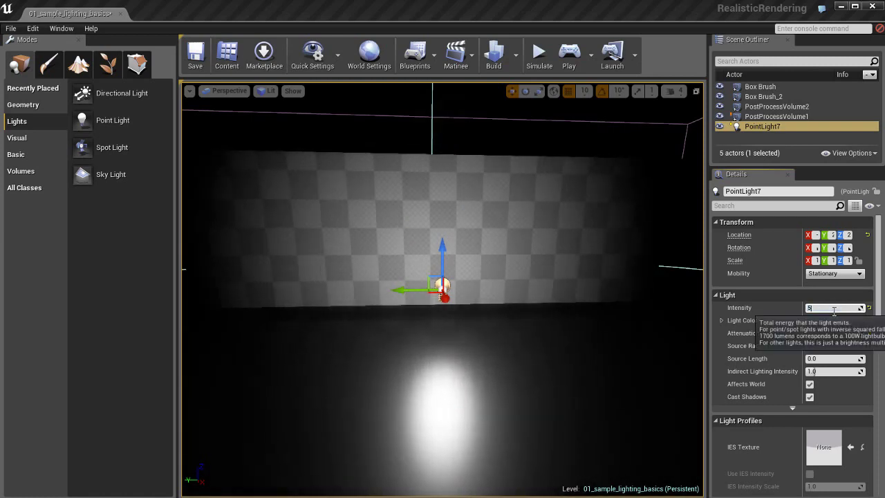
{"action": "type", "text": "000"}
{"action": "key", "text": "Return"}
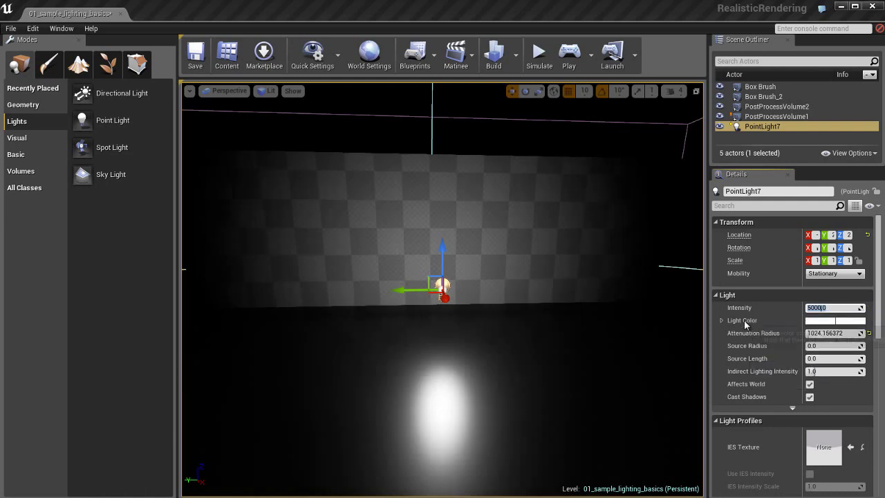
Change the point light's color to a pale blue and accept it.
{"action": "left_click", "coordinate": [826, 322]}
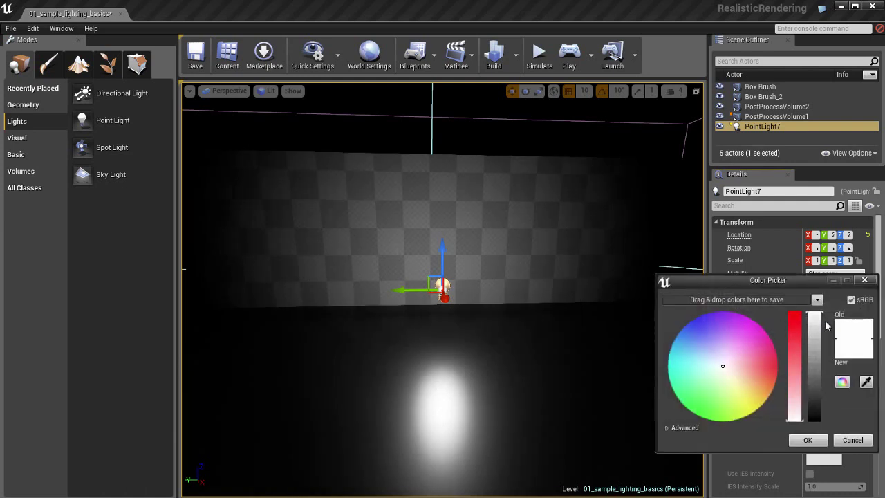
{"action": "left_click_drag", "start_coordinate": [726, 373], "coordinate": [707, 359]}
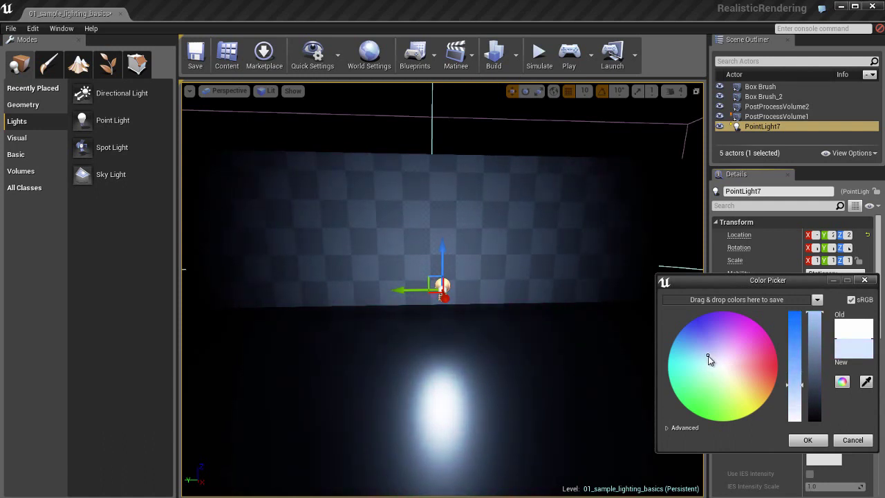
{"action": "left_click", "coordinate": [802, 440]}
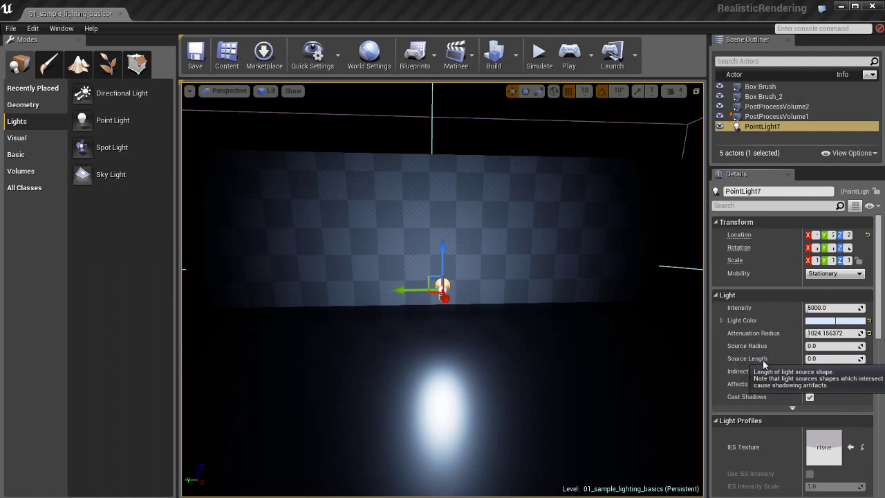
{"action": "right_click_drag", "start_coordinate": [571, 345], "coordinate": [561, 349]}
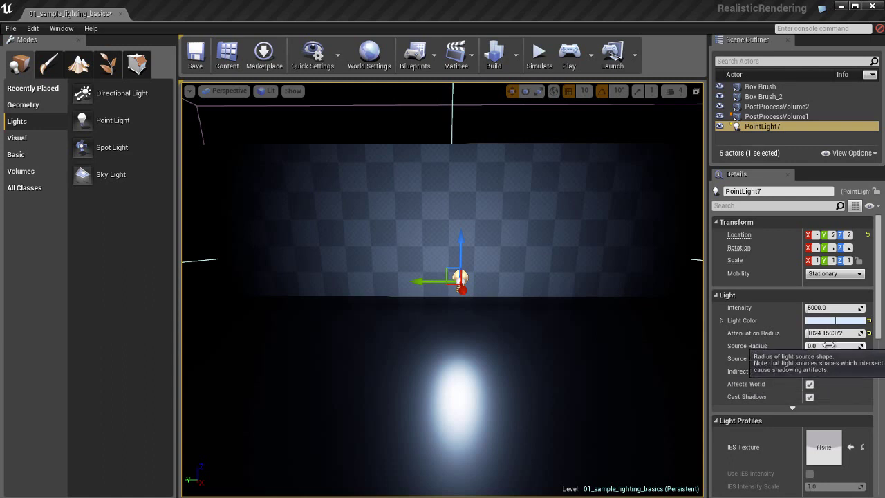
Raise the point light vertically and increase its source radius to about 146.
{"action": "left_click_drag", "start_coordinate": [521, 320], "coordinate": [510, 293], "text": "ctrl"}
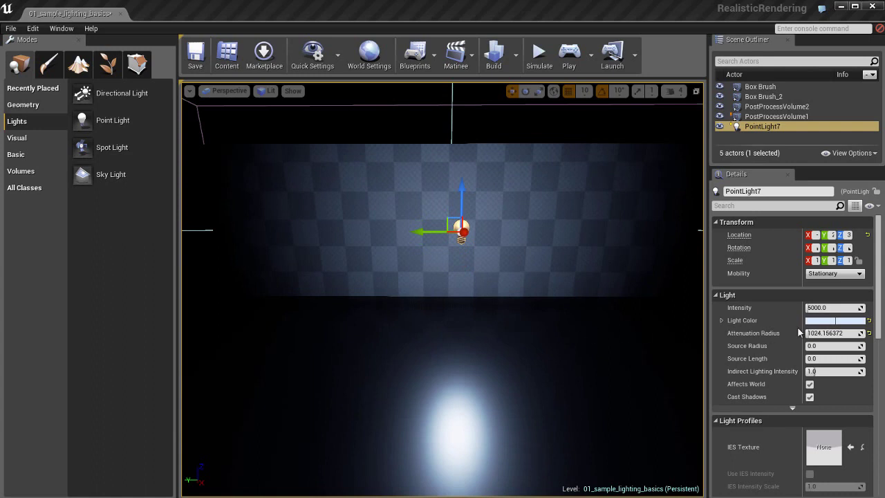
{"action": "left_click_drag", "start_coordinate": [822, 346], "coordinate": [883, 346]}
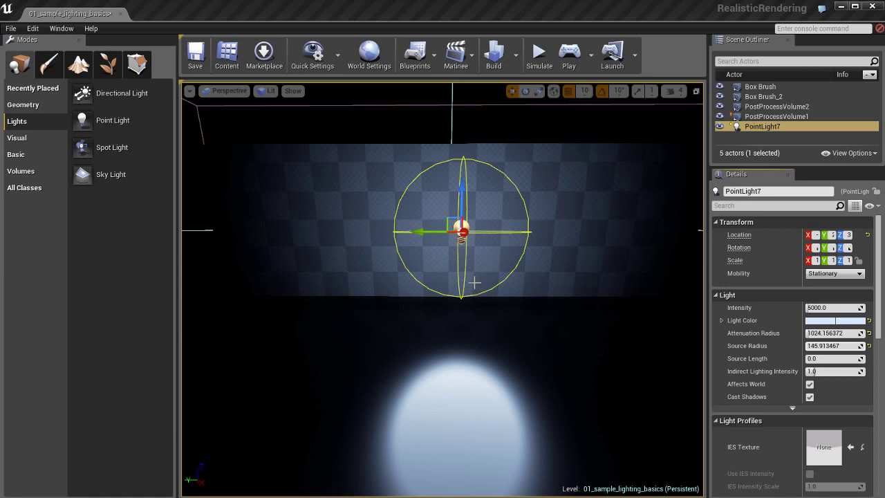
{"action": "right_click_drag", "start_coordinate": [471, 344], "coordinate": [455, 392]}
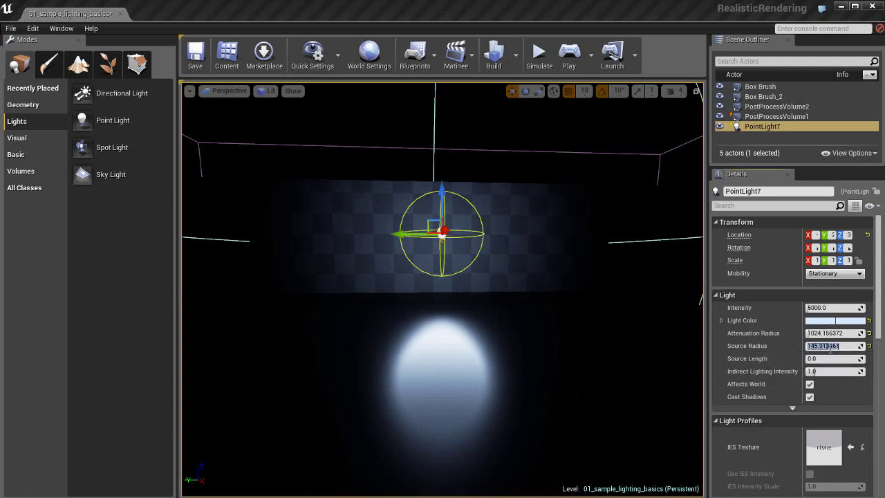
Try source radius values of 10, 1 and 150 on the point light.
{"action": "left_click", "coordinate": [832, 345]}
{"action": "type", "text": "10"}
{"action": "key", "text": "Return"}
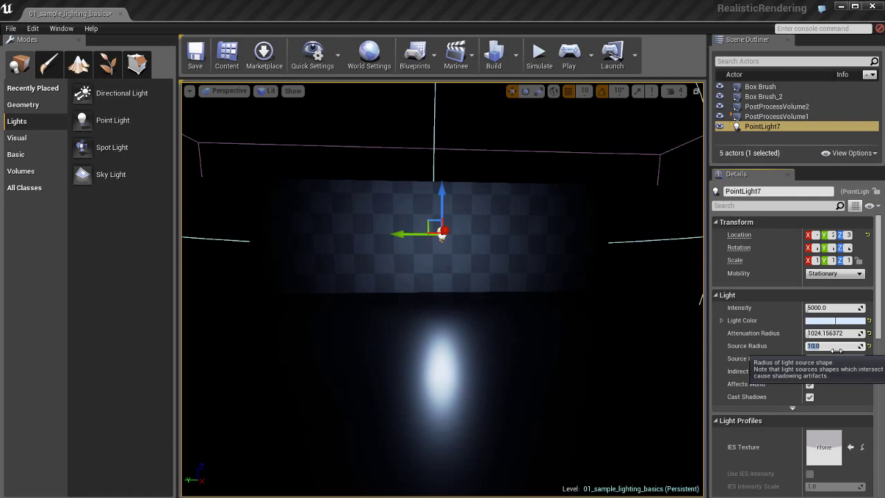
{"action": "type", "text": "1"}
{"action": "key", "text": "Return"}
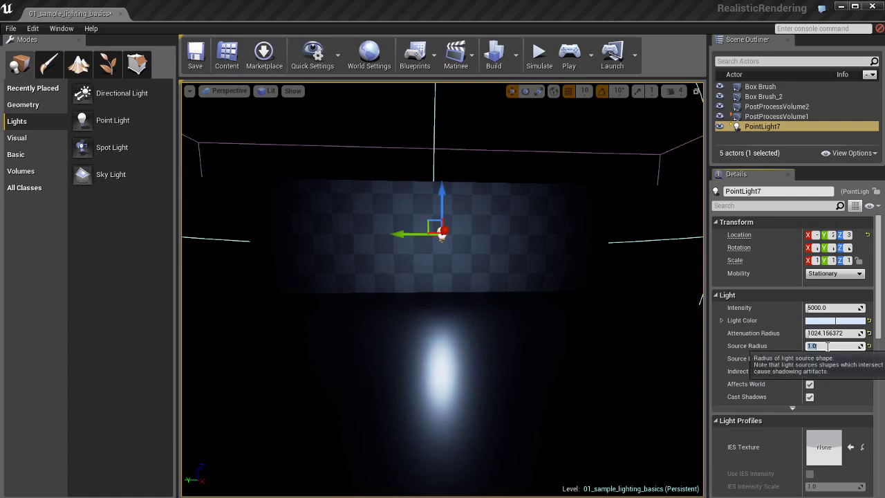
{"action": "type", "text": "150"}
{"action": "key", "text": "Return"}
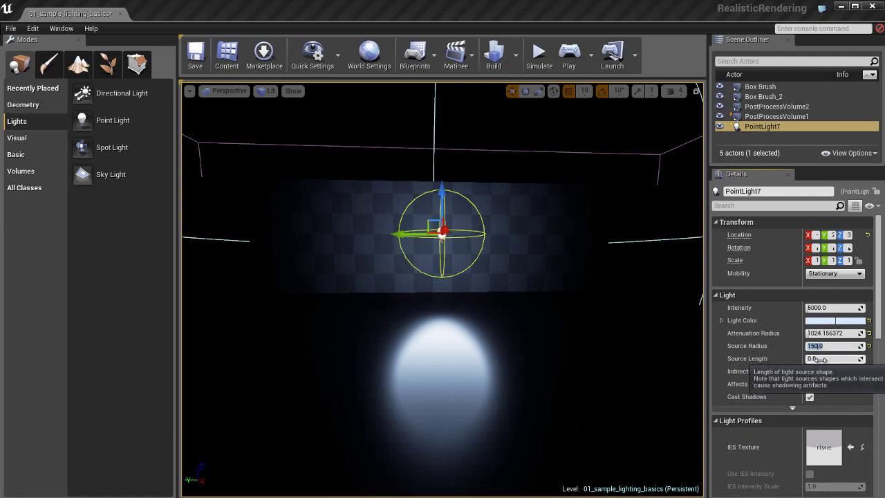
Increase the point light's source length to about 724 and rotate the light so its tube shape runs parallel to the checkered wall.
{"action": "left_click_drag", "start_coordinate": [827, 358], "coordinate": [883, 358]}
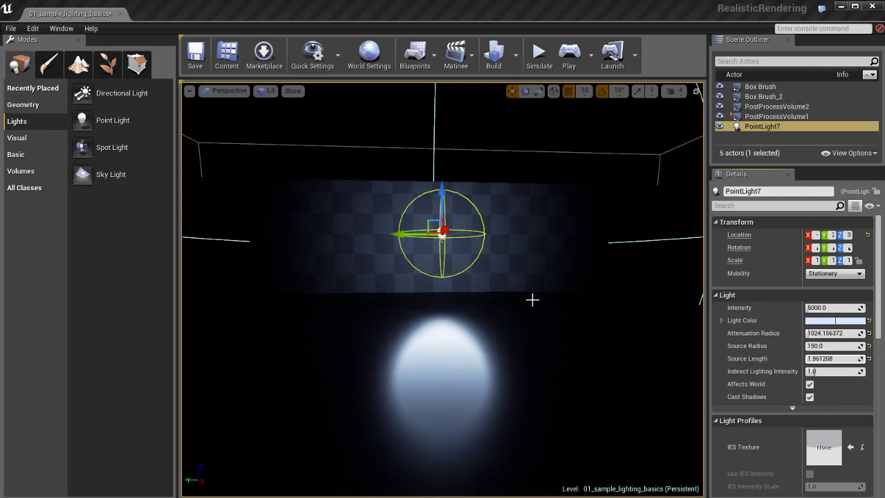
{"action": "left_click_drag", "start_coordinate": [487, 341], "coordinate": [542, 378], "text": "alt"}
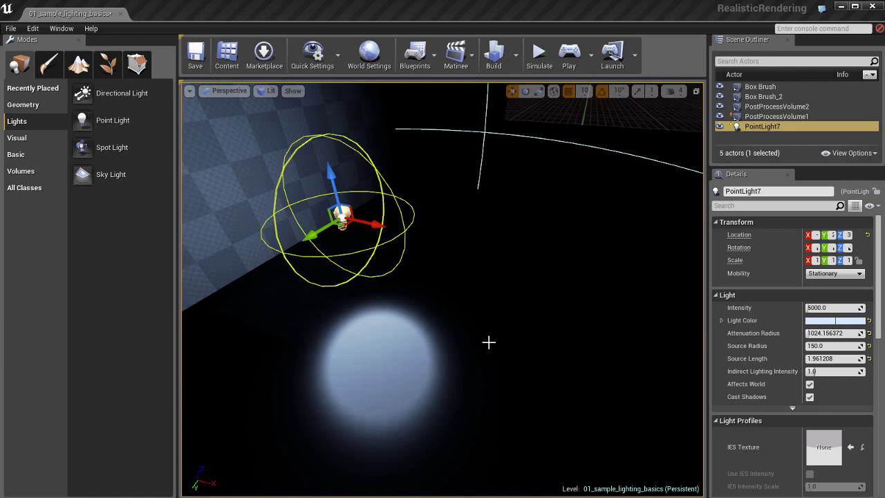
{"action": "key", "text": "f"}
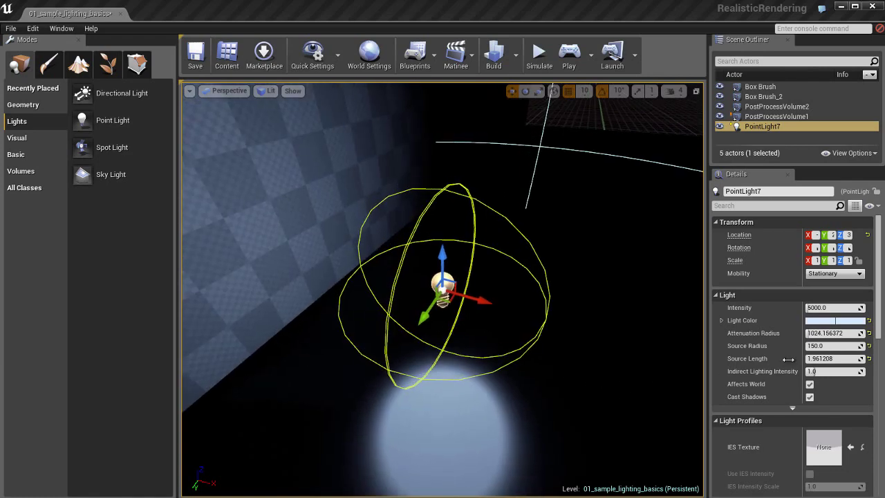
{"action": "left_click_drag", "start_coordinate": [847, 358], "coordinate": [884, 358]}
{"action": "mouse_move", "coordinate": [565, 307]}
{"action": "left_mouse_down", "text": "alt"}
{"action": "mouse_move", "coordinate": [511, 300]}
{"action": "mouse_move", "coordinate": [562, 306]}
{"action": "left_mouse_up", "text": "alt"}
{"action": "key", "text": "e"}
{"action": "left_click_drag", "start_coordinate": [454, 329], "coordinate": [547, 385]}
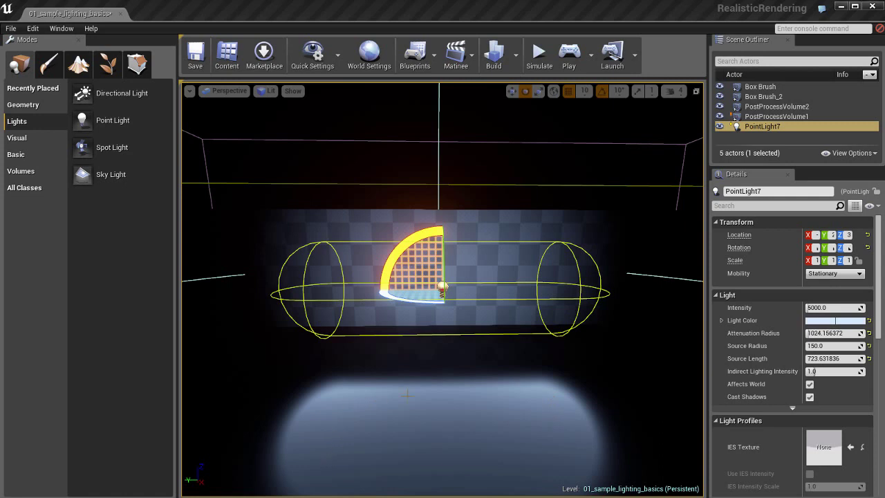
Reduce the light's source radius to about 13.9 and extend its source length to about 1040.
{"action": "left_click_drag", "start_coordinate": [830, 347], "coordinate": [724, 352]}
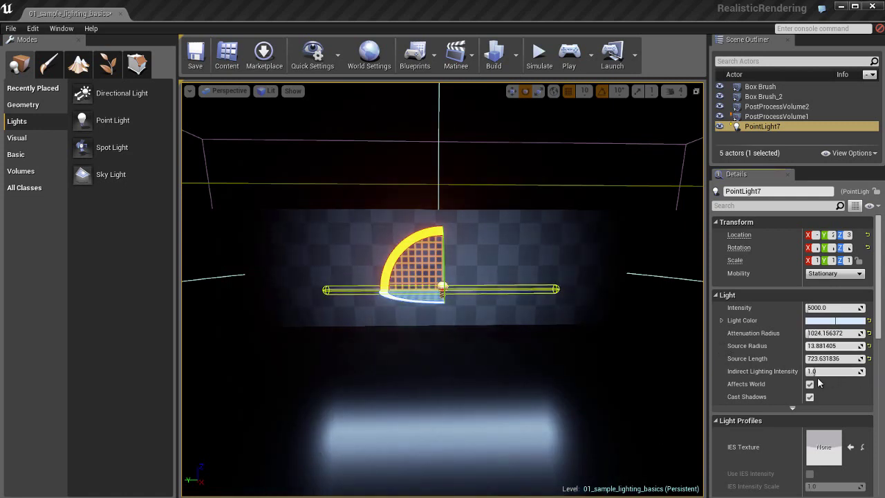
{"action": "left_click_drag", "start_coordinate": [824, 358], "coordinate": [855, 359]}
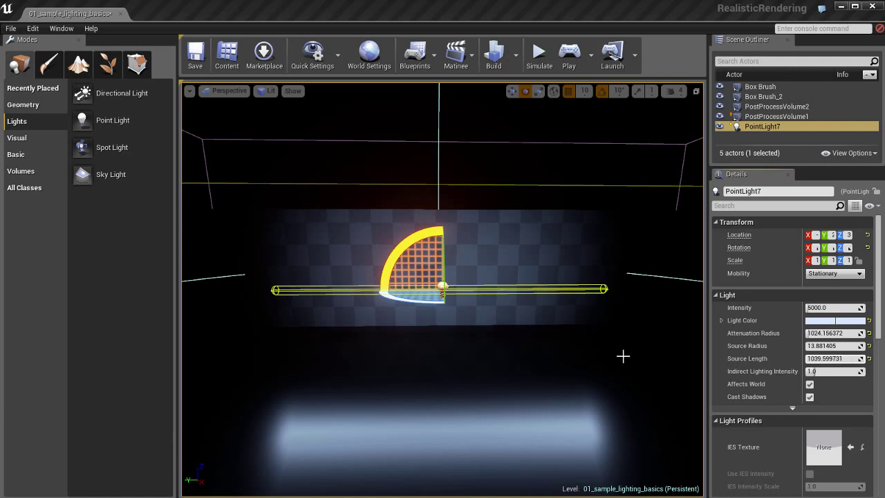
Slide the tube light sideways along the wall, duplicate it, and move the copy along the Y axis to the opposite side.
{"action": "left_click_drag", "start_coordinate": [559, 373], "coordinate": [587, 375], "text": "alt"}
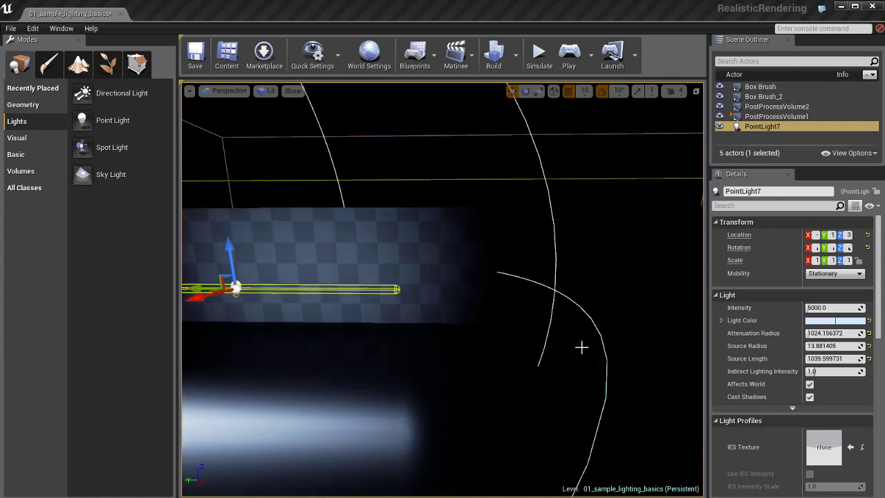
{"action": "key", "text": "ctrl+w"}
{"action": "right_click_drag", "start_coordinate": [325, 357], "coordinate": [884, 339], "text": "ctrl"}
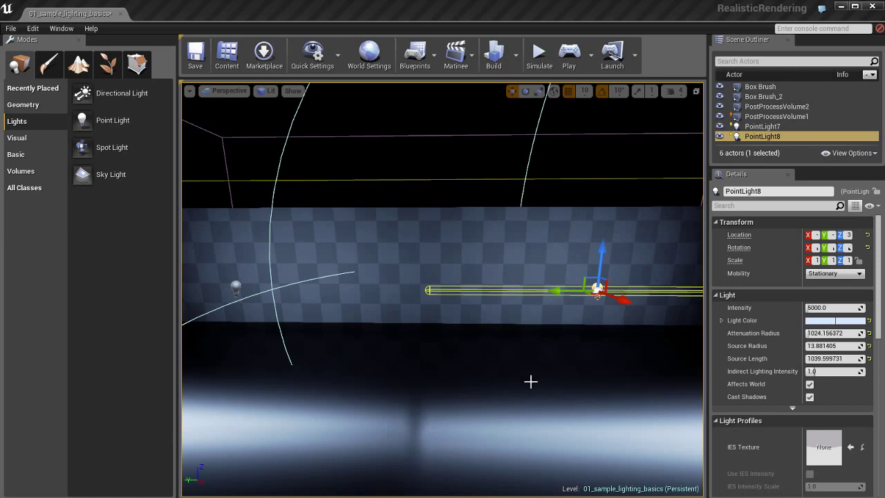
{"action": "mouse_move", "coordinate": [532, 376]}
{"action": "right_mouse_down"}
{"action": "mouse_move", "coordinate": [560, 395]}
{"action": "mouse_move", "coordinate": [548, 412]}
{"action": "mouse_move", "coordinate": [456, 401]}
{"action": "mouse_move", "coordinate": [542, 396]}
{"action": "mouse_move", "coordinate": [536, 382]}
{"action": "right_mouse_up"}
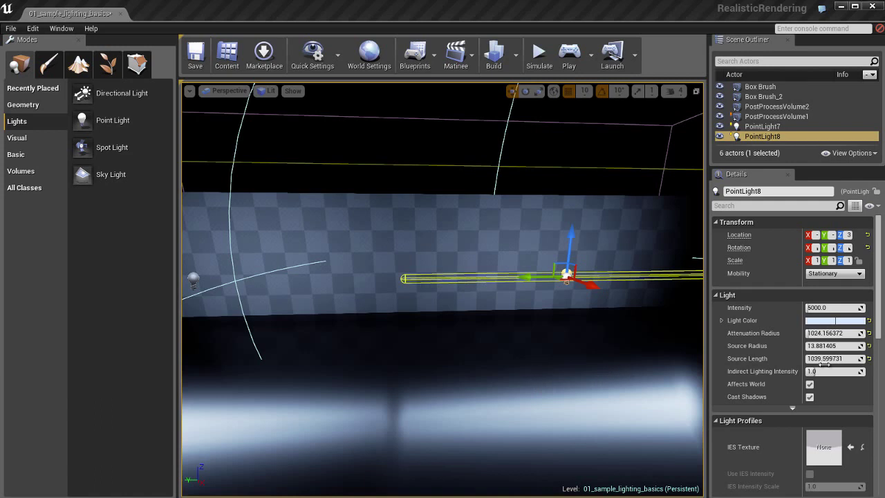
Set the duplicate light's source radius and source length to 0 and shift it farther from the tube light.
{"action": "left_click", "coordinate": [835, 344]}
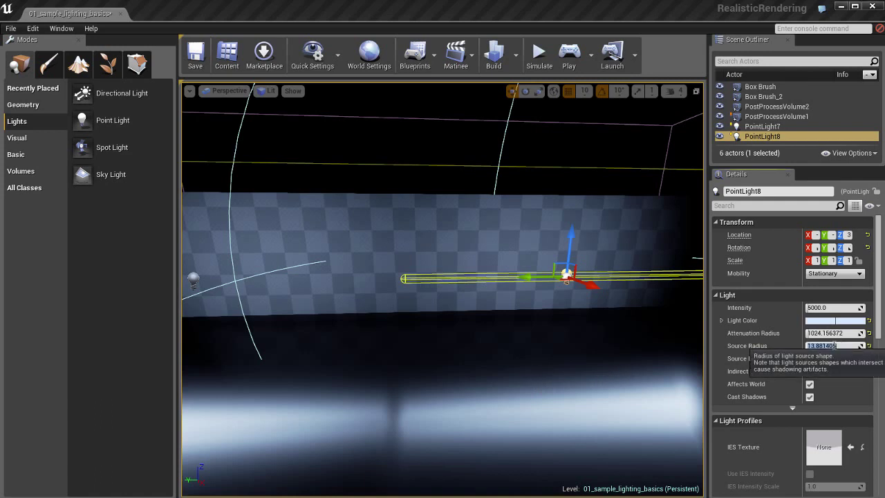
{"action": "type", "text": "0"}
{"action": "key", "text": "Return"}
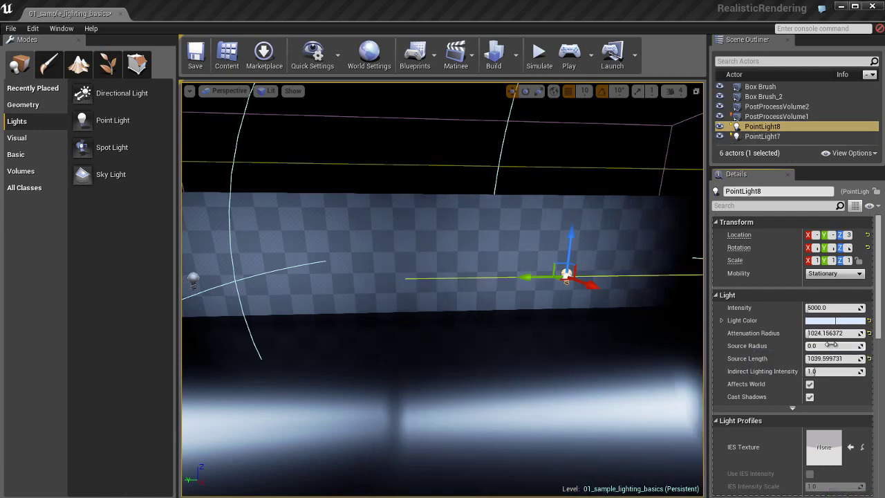
{"action": "left_click", "coordinate": [837, 359]}
{"action": "type", "text": "0"}
{"action": "key", "text": "Return"}
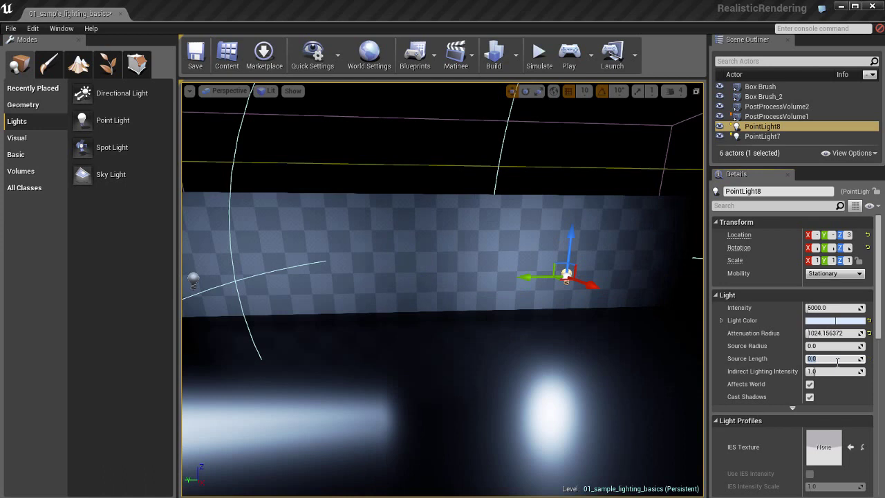
{"action": "right_click_drag", "start_coordinate": [630, 371], "coordinate": [626, 373]}
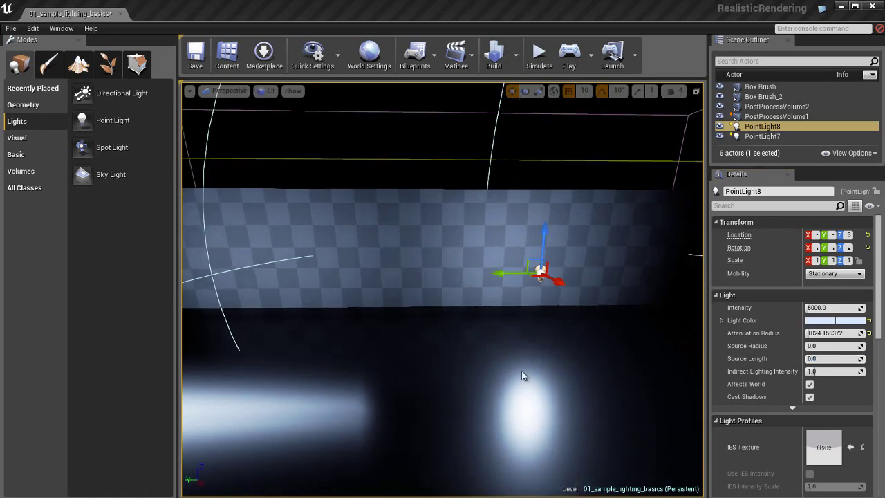
{"action": "right_click_drag", "start_coordinate": [523, 374], "coordinate": [578, 375], "text": "ctrl"}
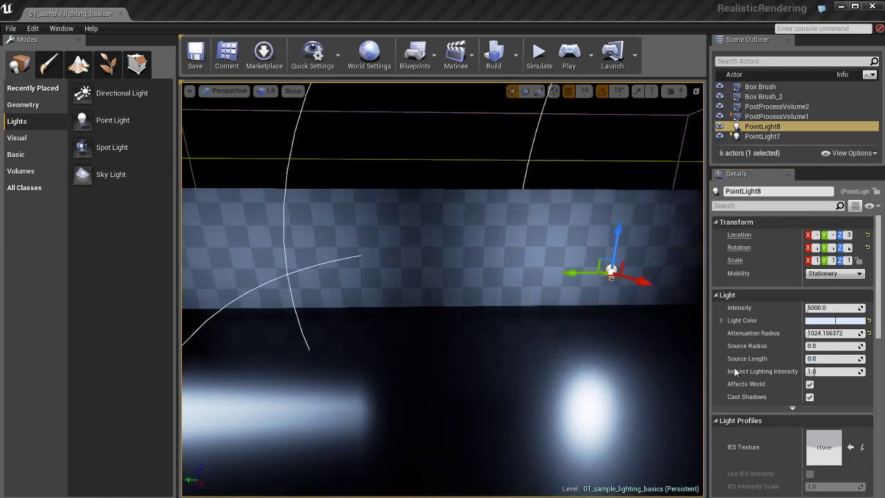
Try source radius values of 10 and 50 on the duplicate light and reset the radius to 0.
{"action": "left_click", "coordinate": [827, 344]}
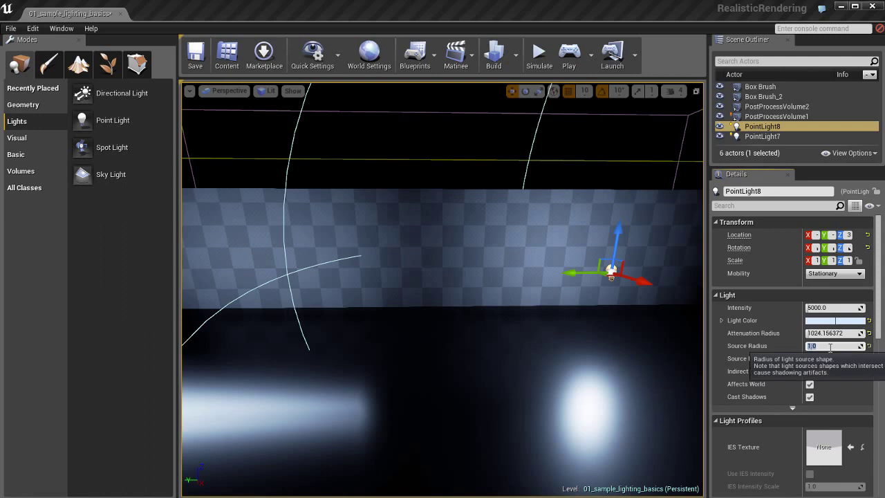
{"action": "type", "text": "10"}
{"action": "key", "text": "Return"}
{"action": "type", "text": "50"}
{"action": "key", "text": "Return"}
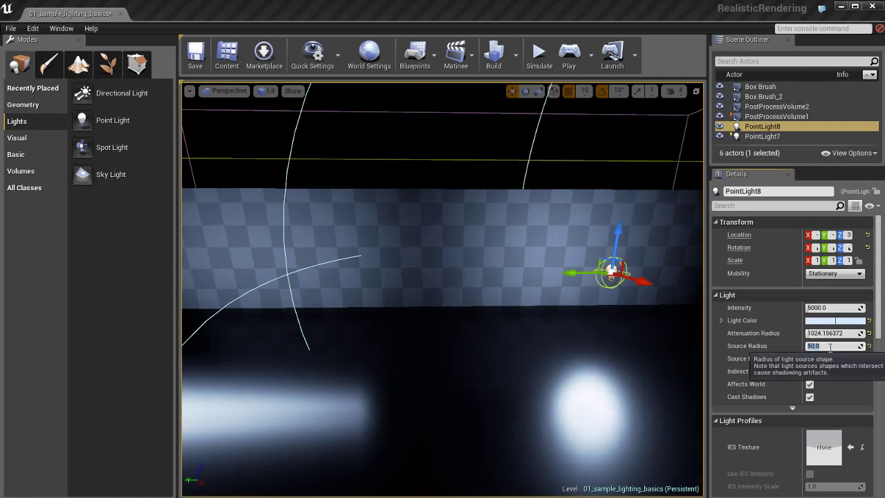
{"action": "type", "text": "0"}
{"action": "key", "text": "Return"}
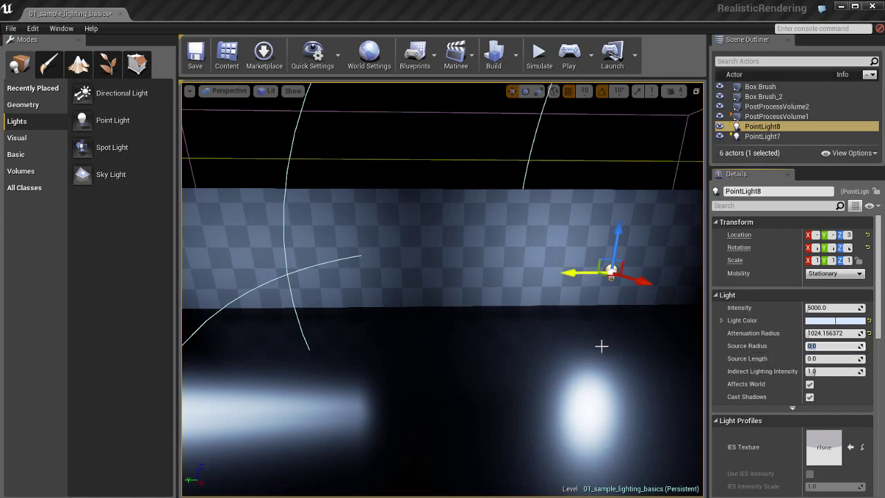
Duplicate the small light along the Y axis toward the tube light and set the new copy's source radius to 150.
{"action": "left_click_drag", "start_coordinate": [620, 357], "coordinate": [317, 343], "text": "alt"}
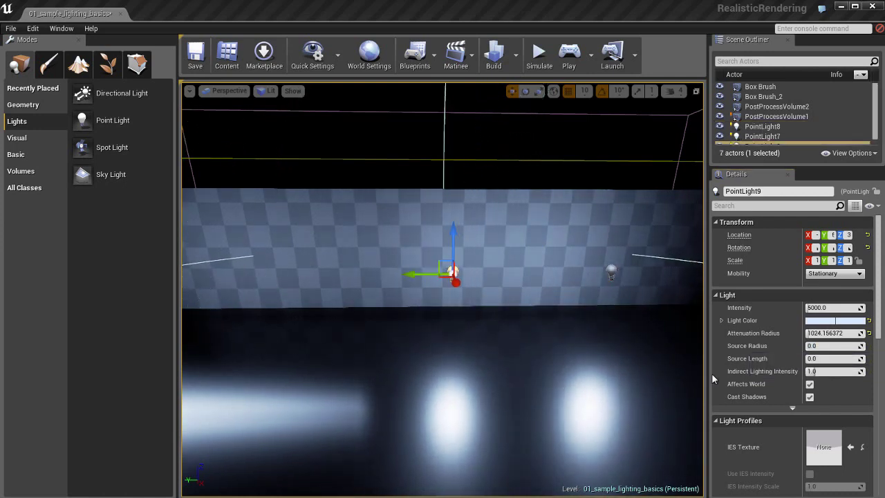
{"action": "left_click", "coordinate": [838, 346]}
{"action": "type", "text": "150"}
{"action": "key", "text": "Return"}
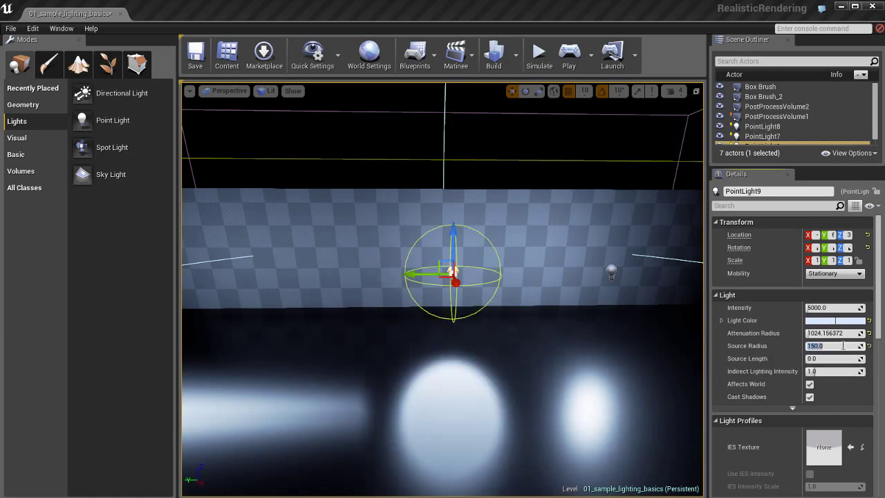
Compare the floor reflections of the three point lights and clear the selection.
{"action": "scroll", "coordinate": [536, 354], "scroll_direction": "down", "scroll_amount": 5}
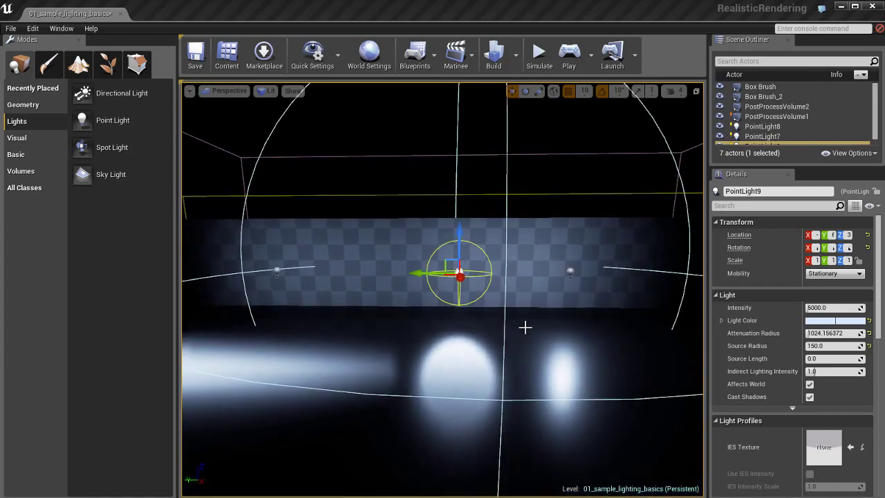
{"action": "scroll", "coordinate": [526, 328], "scroll_direction": "up", "scroll_amount": 3}
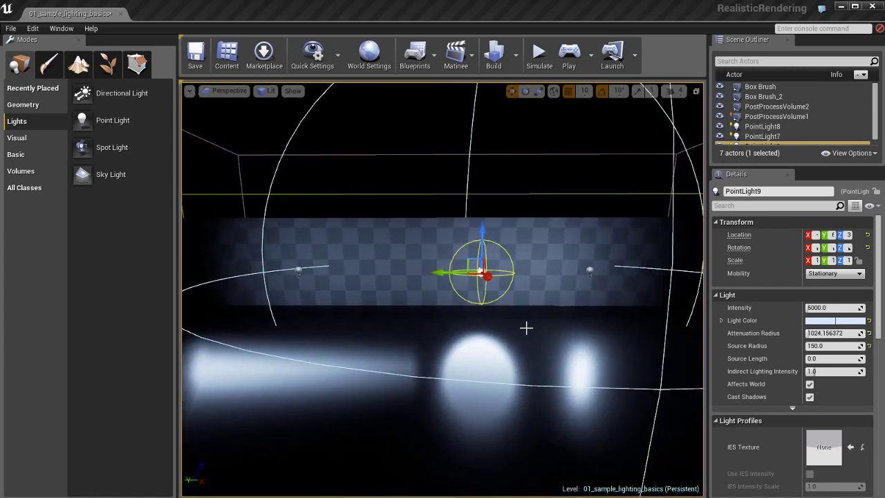
{"action": "key", "text": "Escape"}
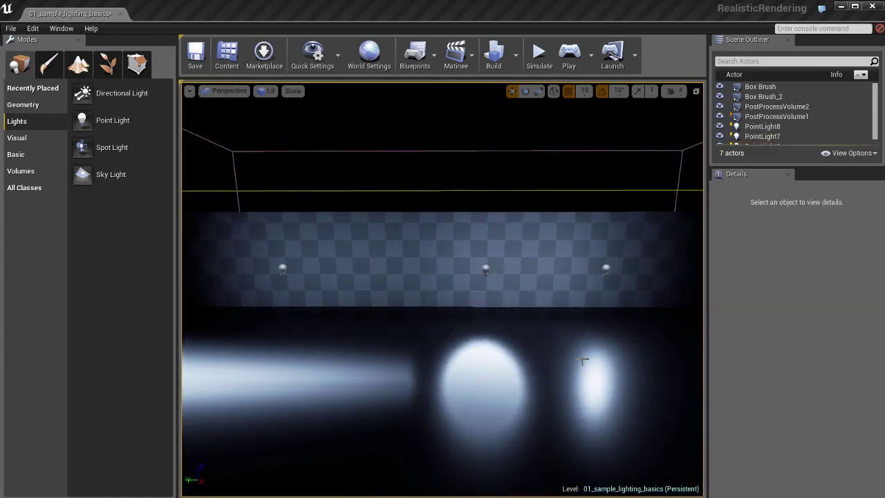